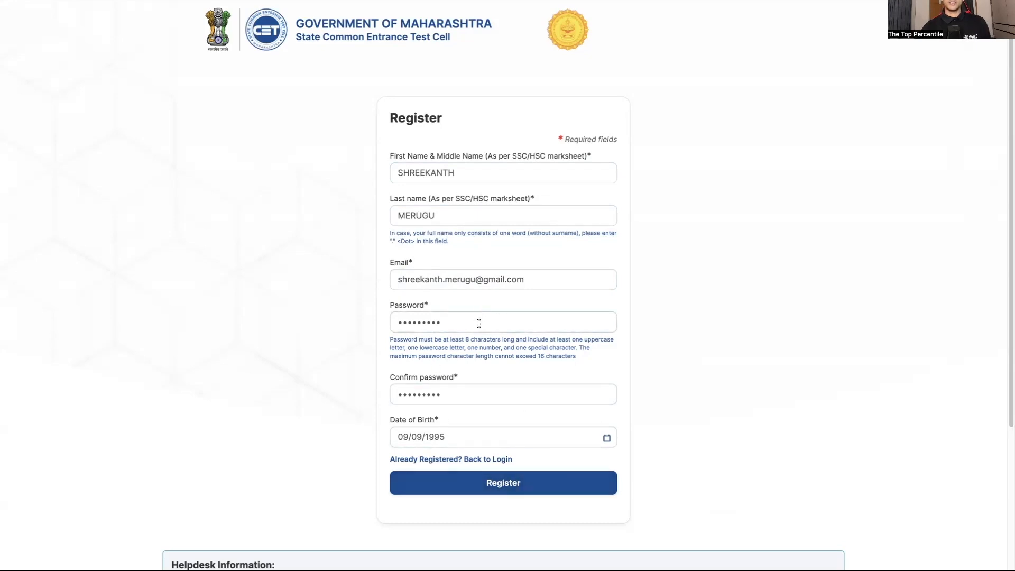
Submit the completed account registration form and verify the email address through the link in the MH CET message in Gmail
click(475, 489)
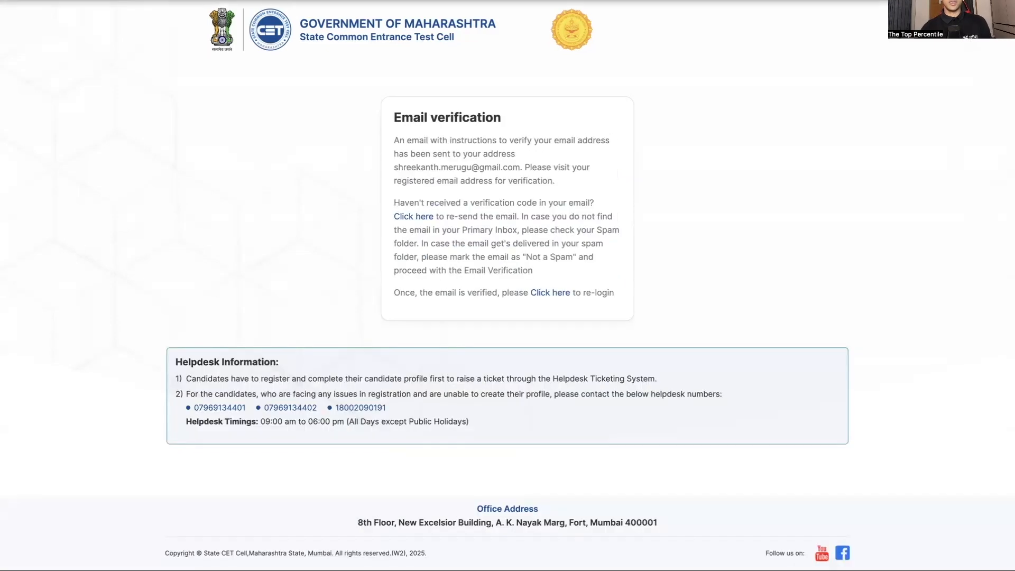
key(ctrl+t)
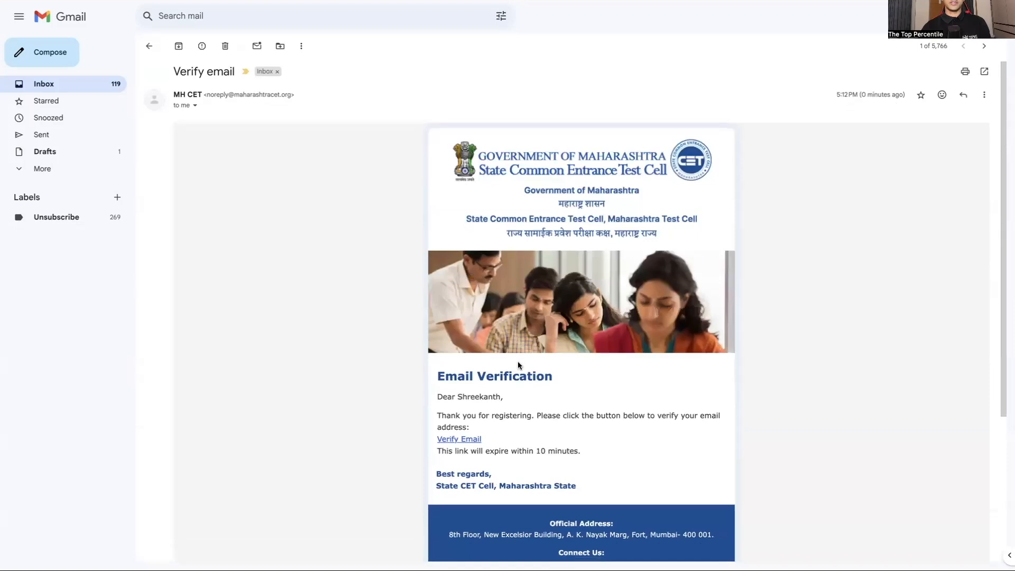
scroll(518, 363, down, 2)
click(471, 364)
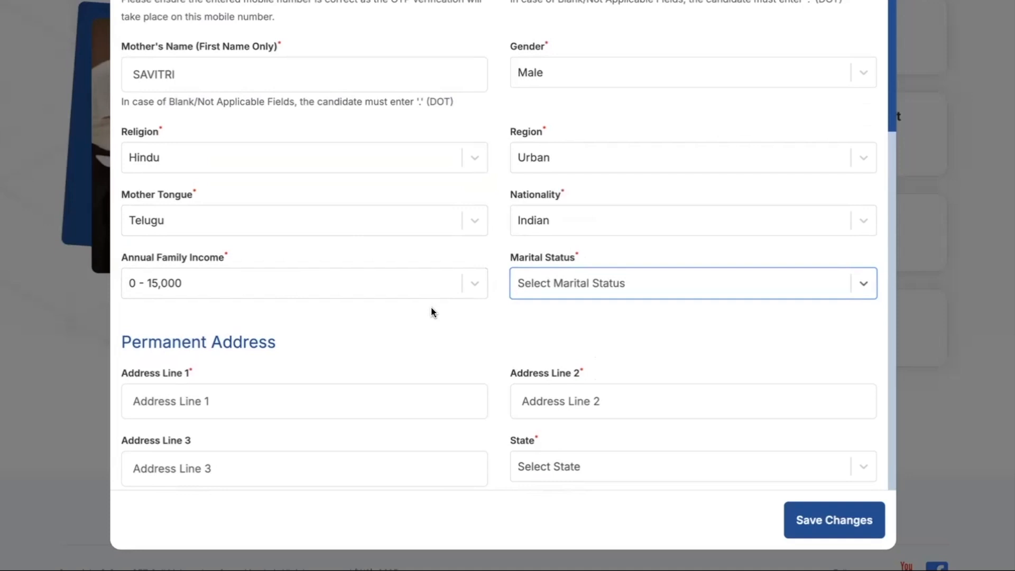
In the profile's other details, set Maharashtra domicile to Yes, minority details to No and person with disability to No
scroll(433, 313, down, 1)
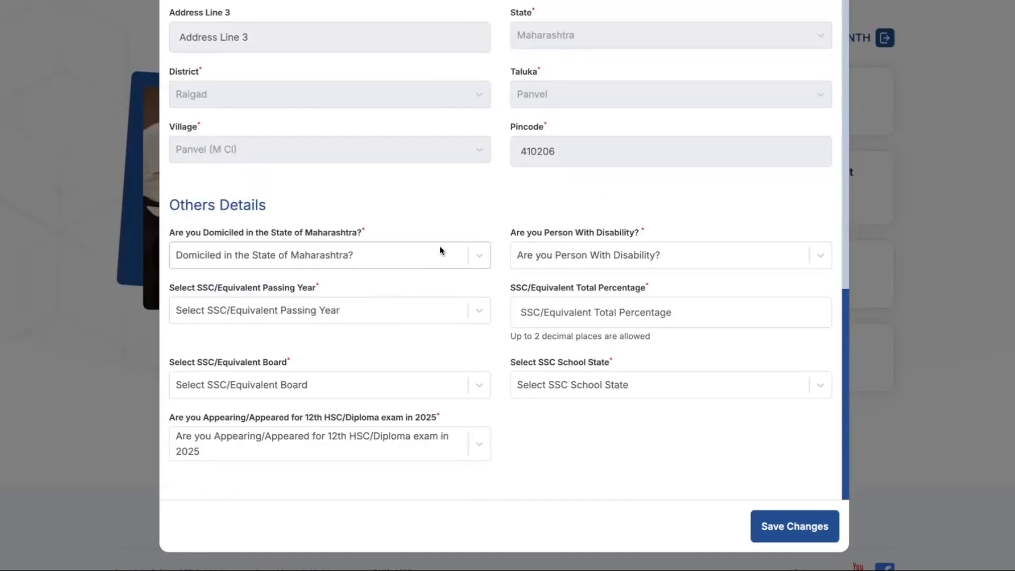
click(441, 251)
click(329, 294)
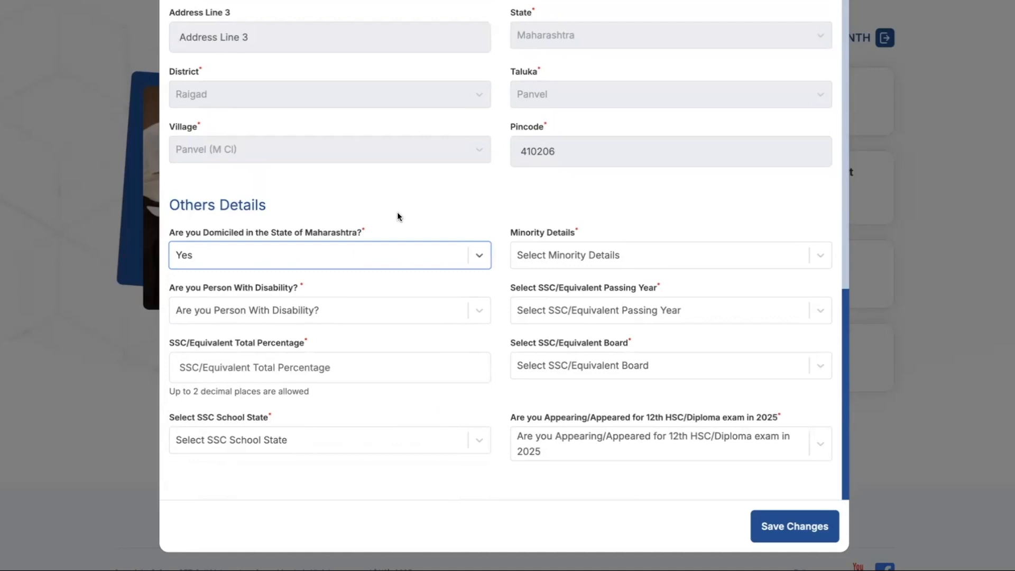
click(644, 257)
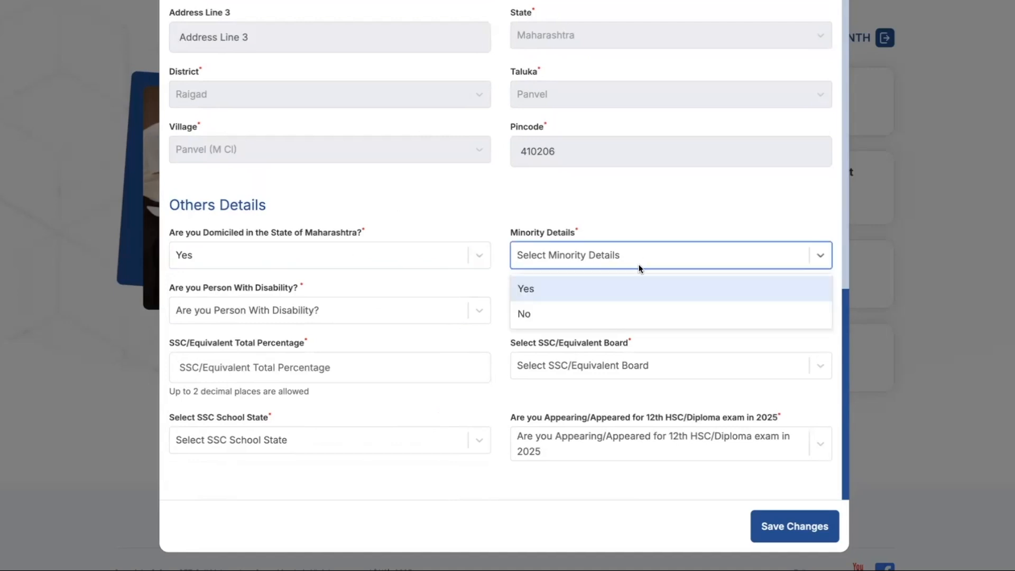
click(572, 317)
click(279, 315)
click(255, 369)
Complete the SSC details (2011, 88.18%, Maharashtra) and HSC details (2013, 917 out of 1000), and save the profile
click(634, 312)
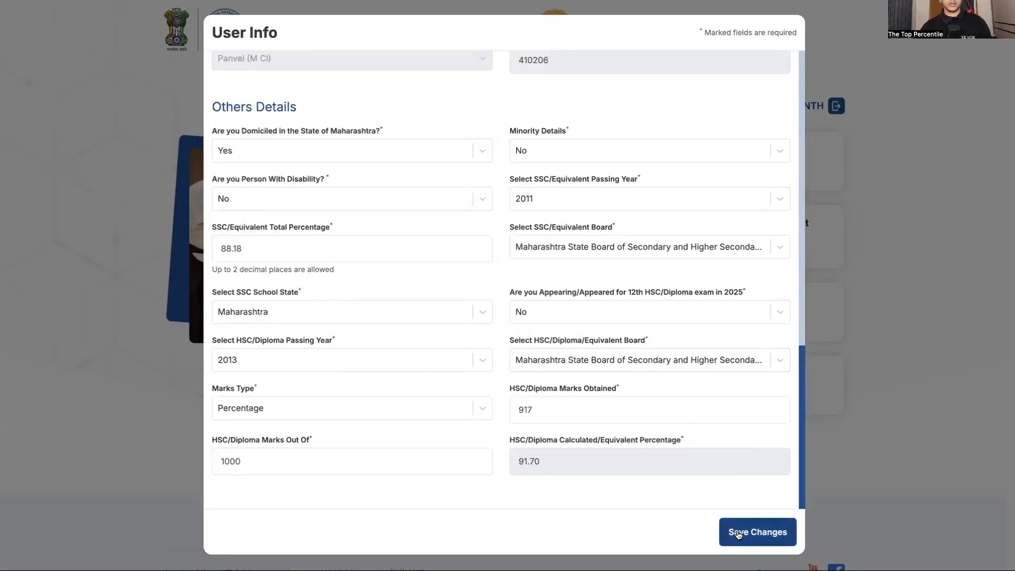
click(739, 532)
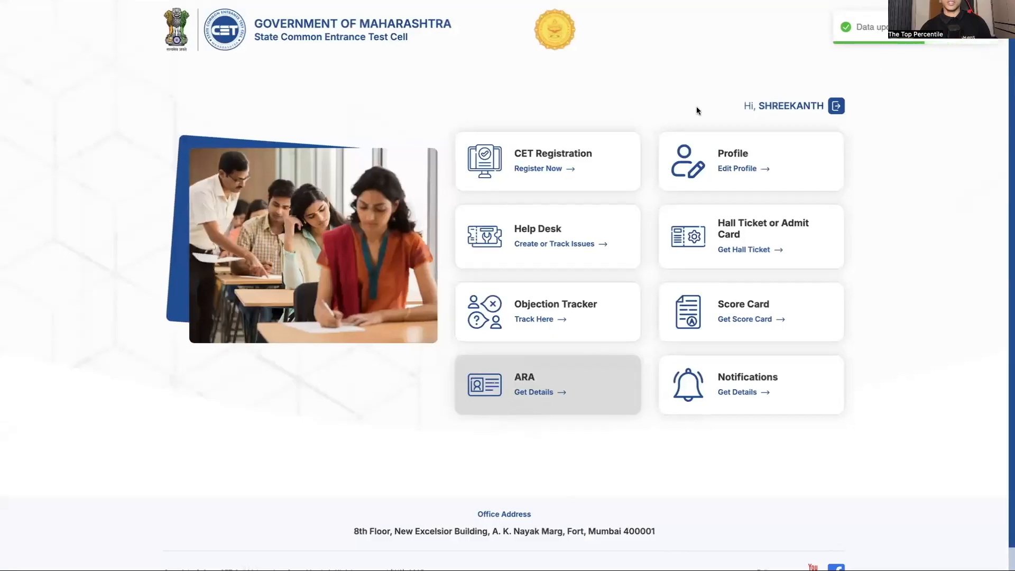
Register for the MAH-MBA/MMS-CET 2025 exam by accepting its prerequisites and confirming the prefilled personal details
click(550, 168)
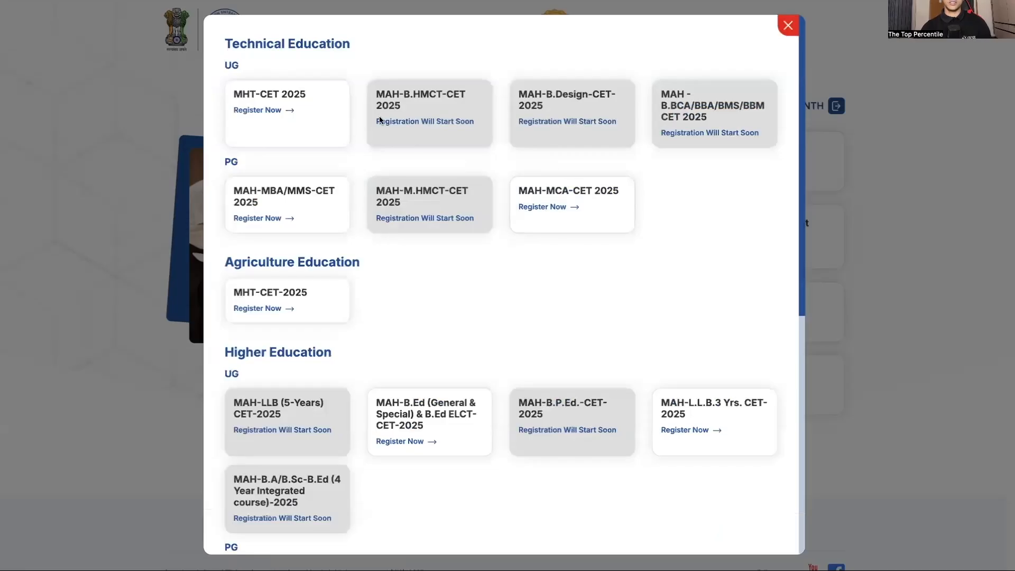
click(264, 218)
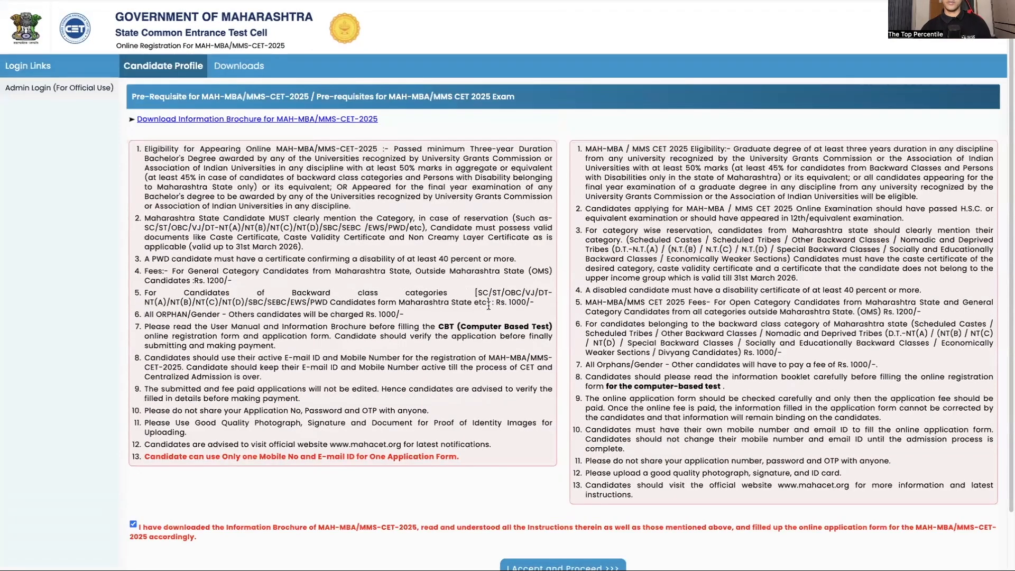
scroll(479, 350, down, 1)
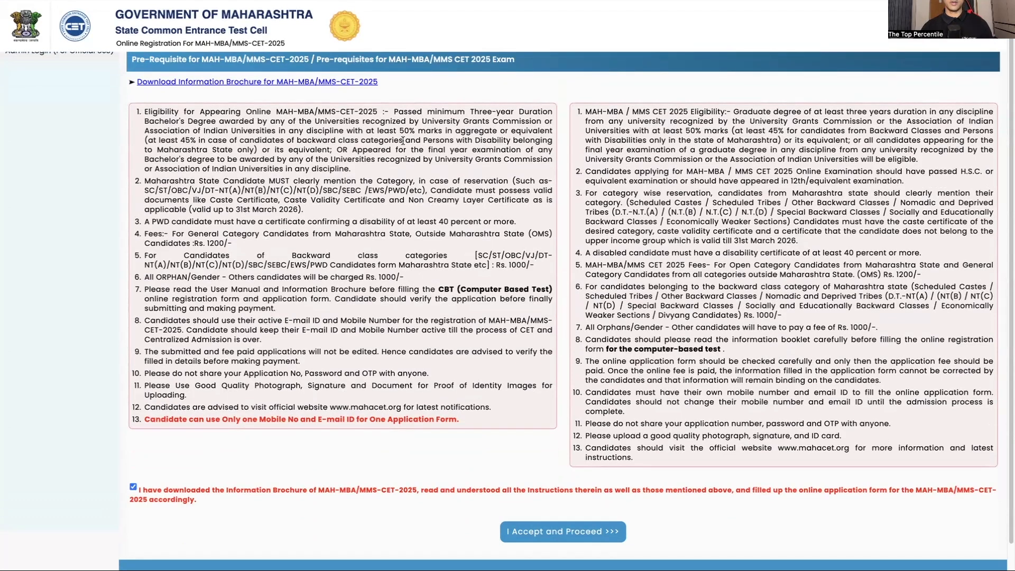
drag(397, 131, 470, 129)
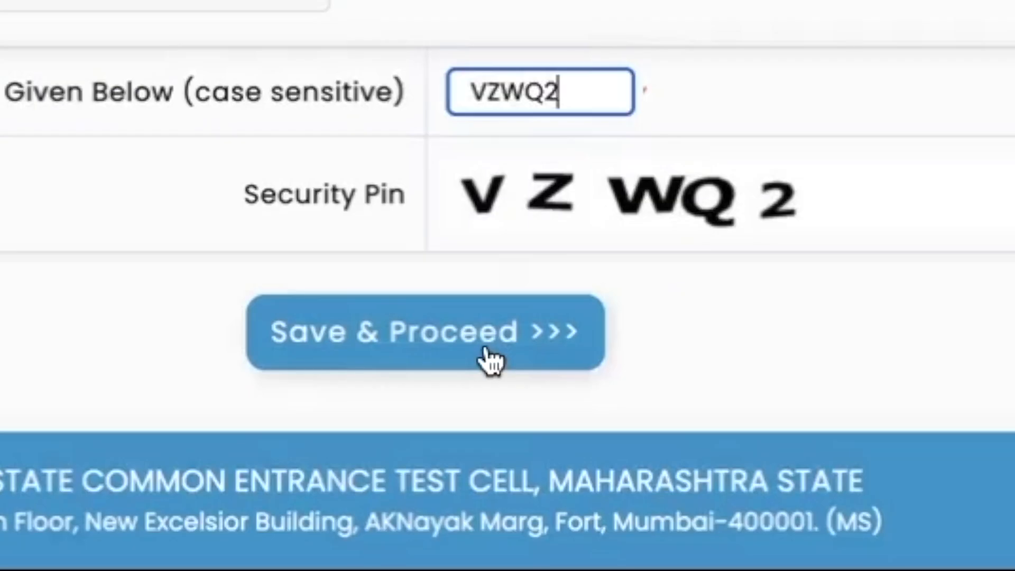
click(489, 359)
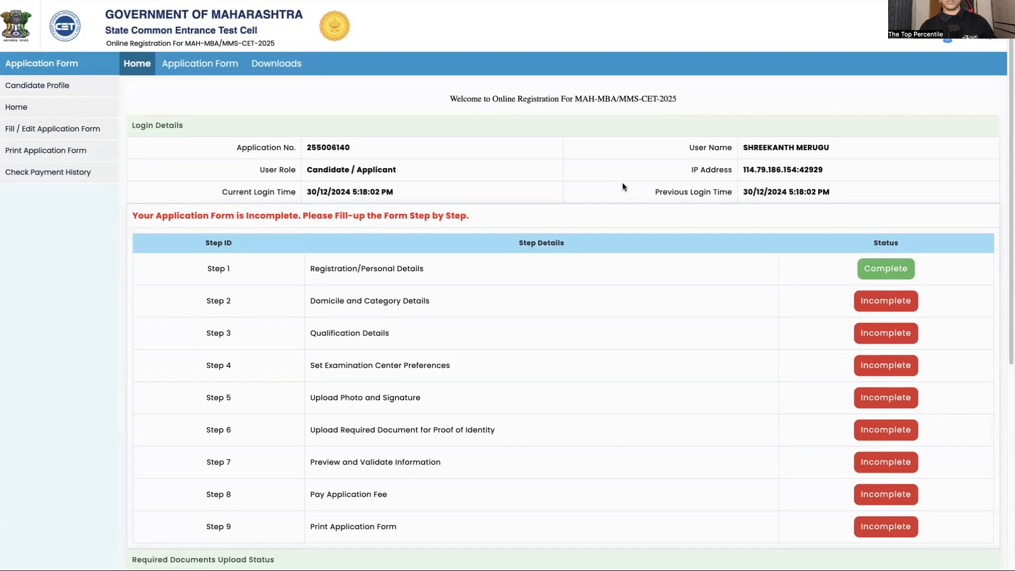
Open the incomplete Domicile and Category Details step, and set the candidate category to Open and EWS to No
scroll(582, 306, down, 4)
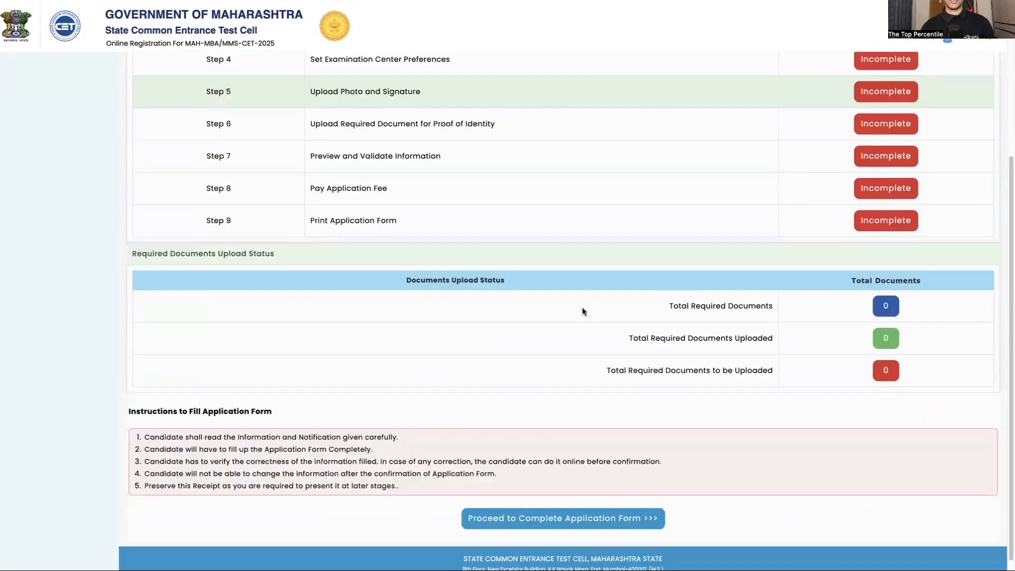
scroll(582, 307, up, 4)
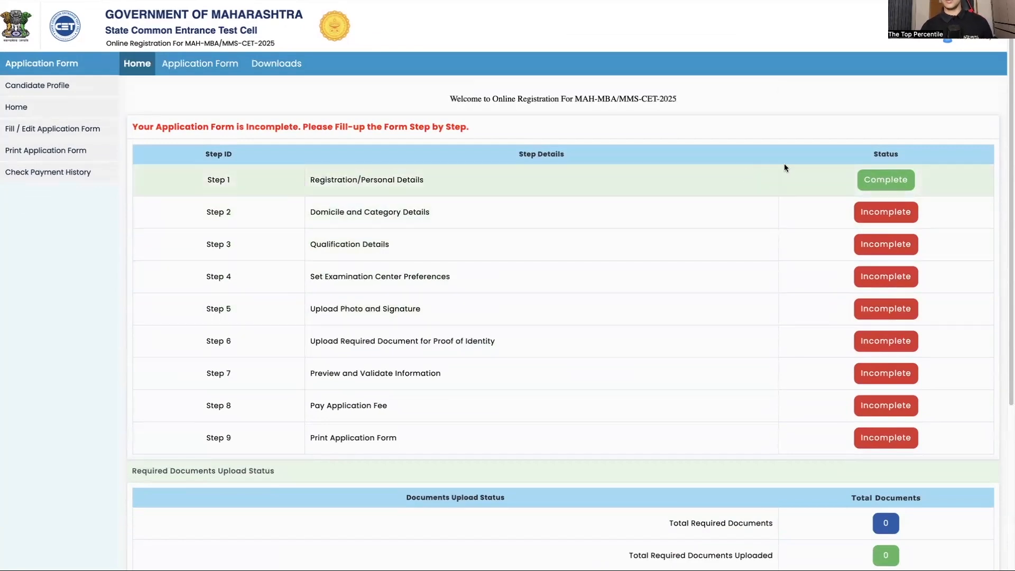
click(902, 213)
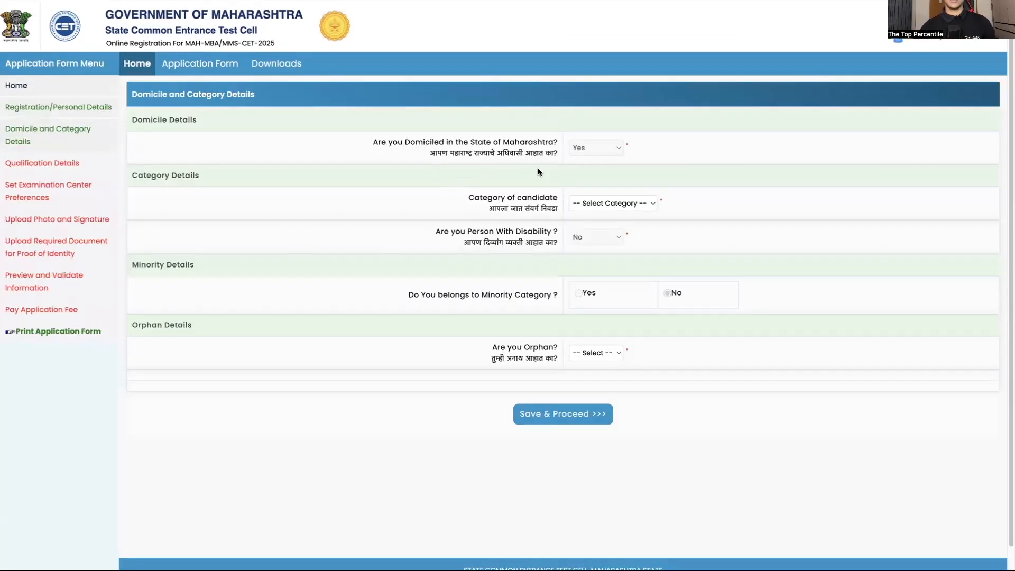
click(596, 204)
click(599, 215)
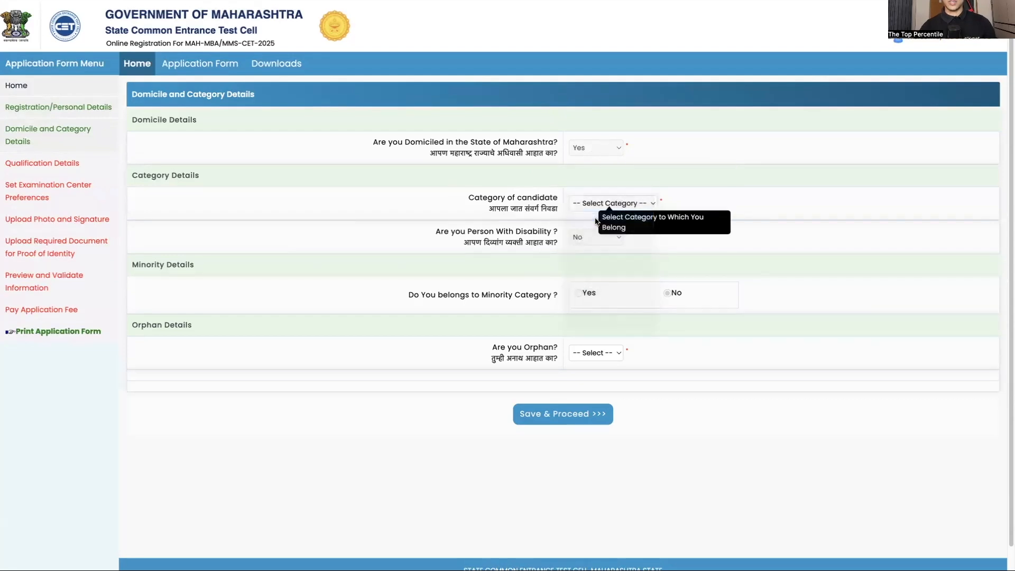
click(613, 269)
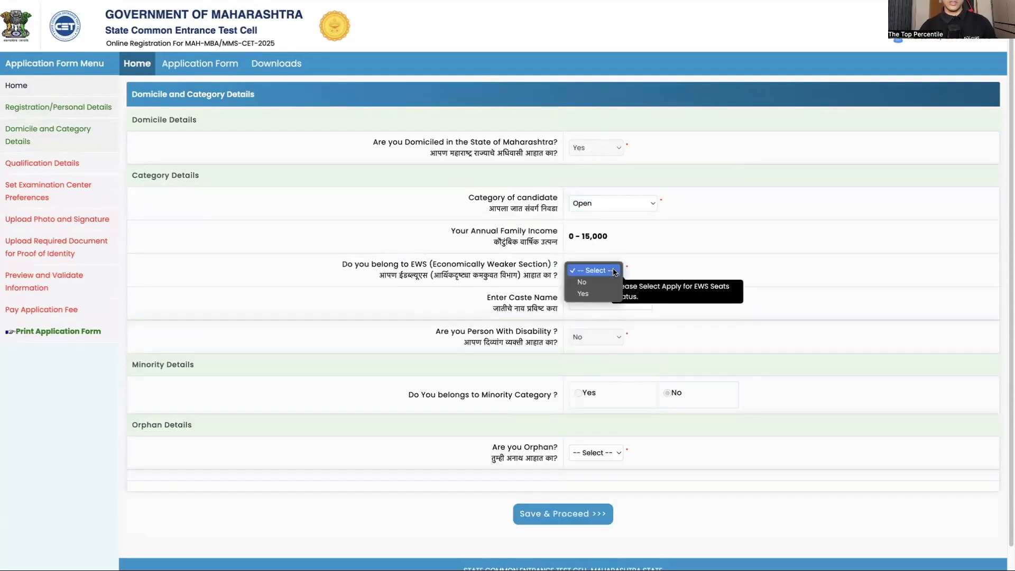
click(595, 284)
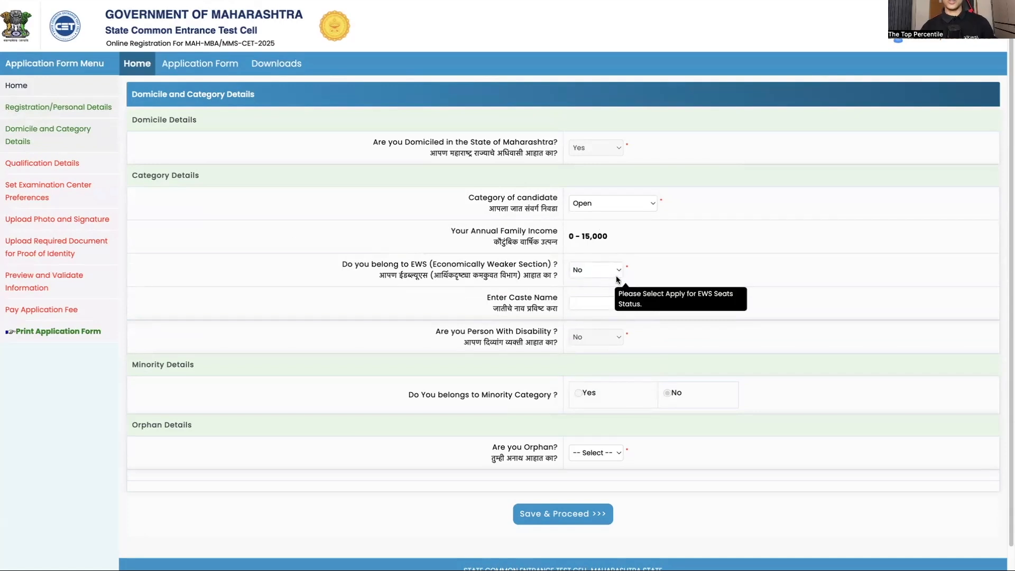
Enter the caste name Mudiraj, set the orphan status to No, and save the domicile and category details
click(604, 302)
text(Mudiraj)
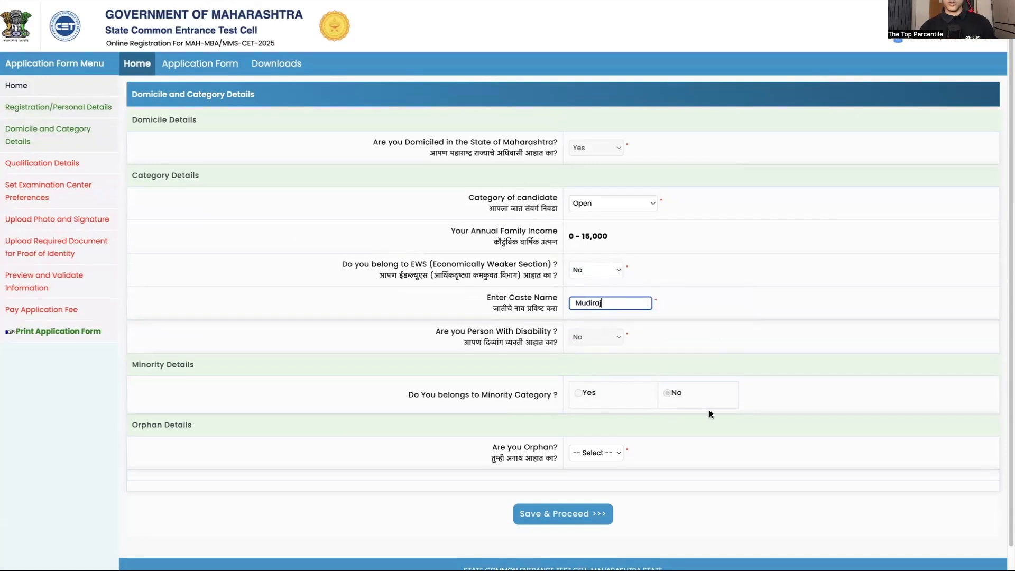
click(593, 455)
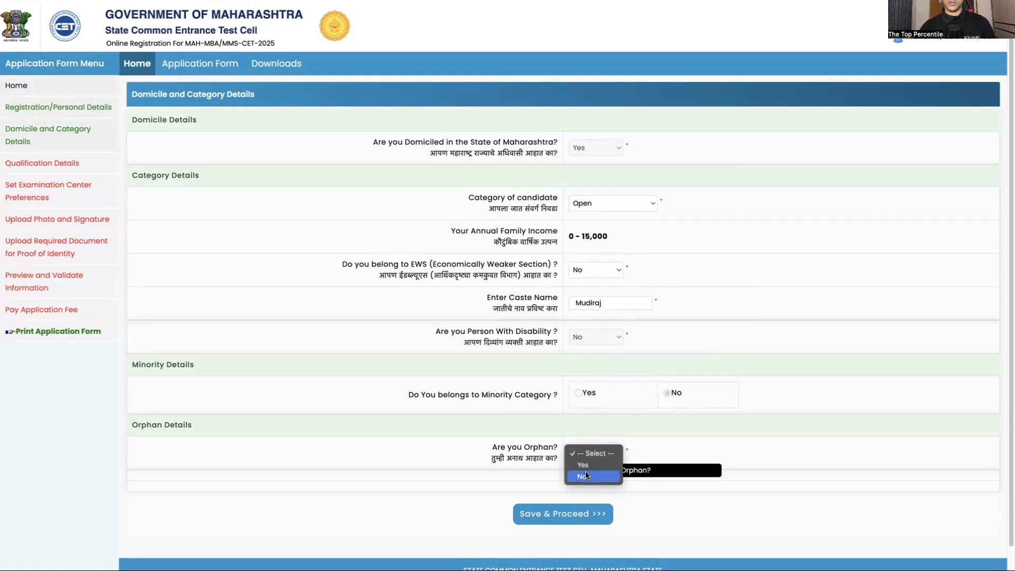
click(586, 474)
scroll(503, 496, down, 1)
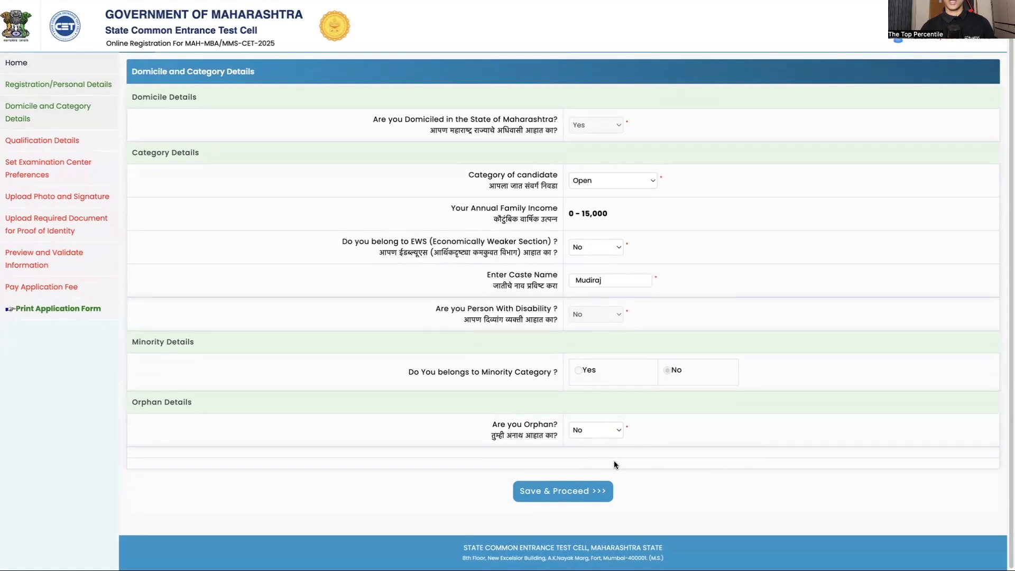
click(570, 483)
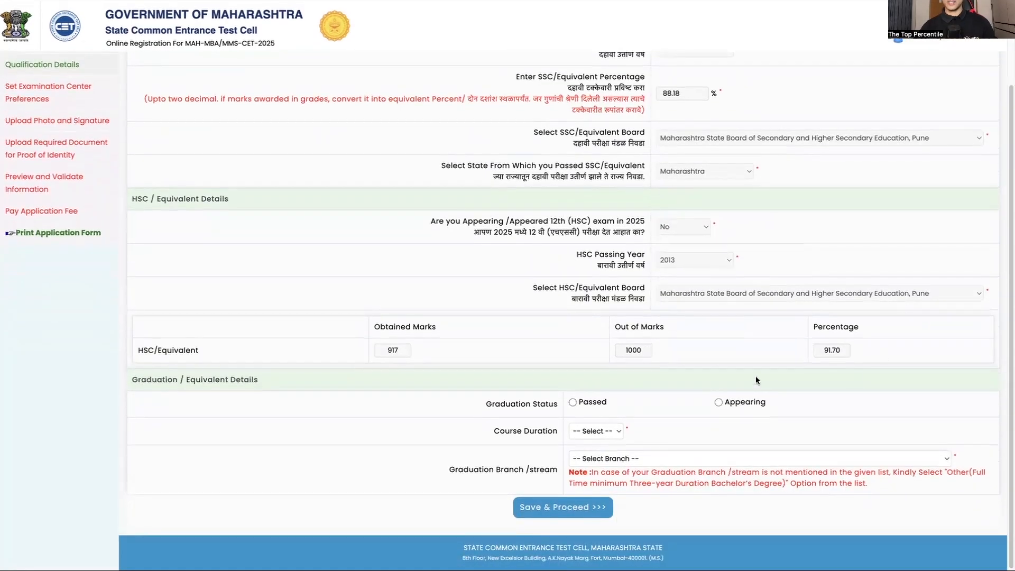
Set the graduation status to Passed in 2025 with a course duration of 4, branch B. Tech. and marks type CGPA
click(573, 403)
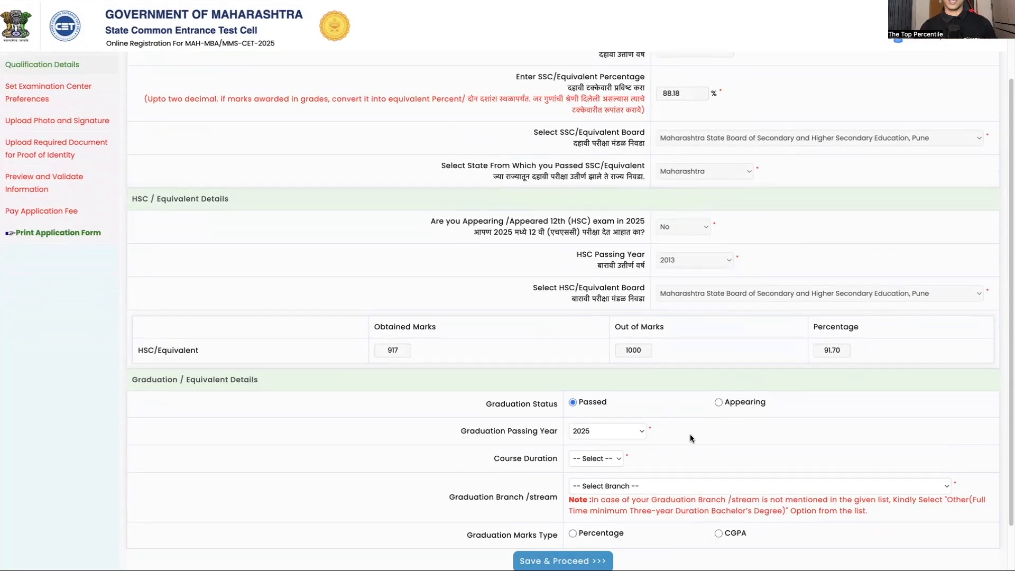
click(608, 458)
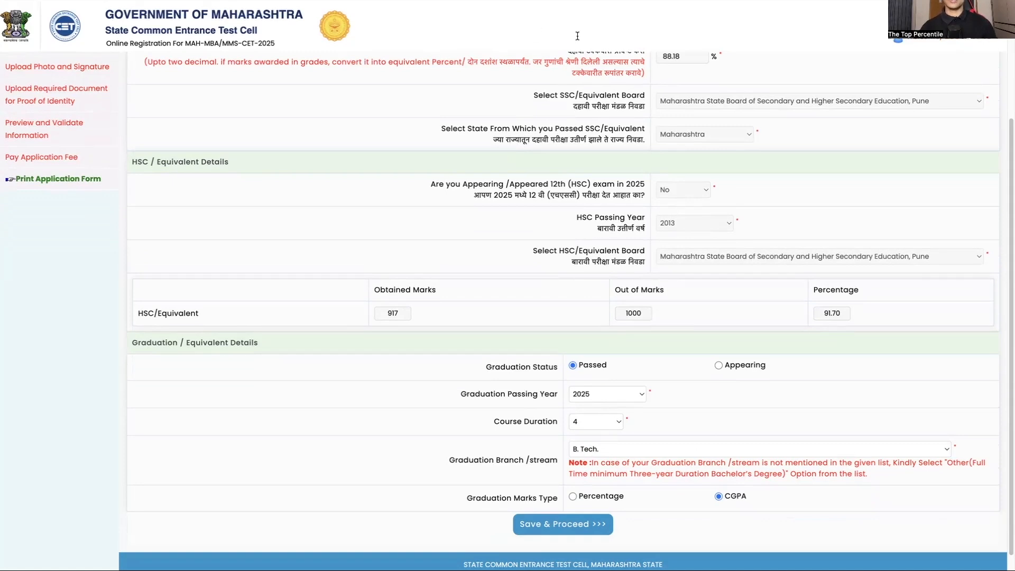
scroll(513, 297, down, 1)
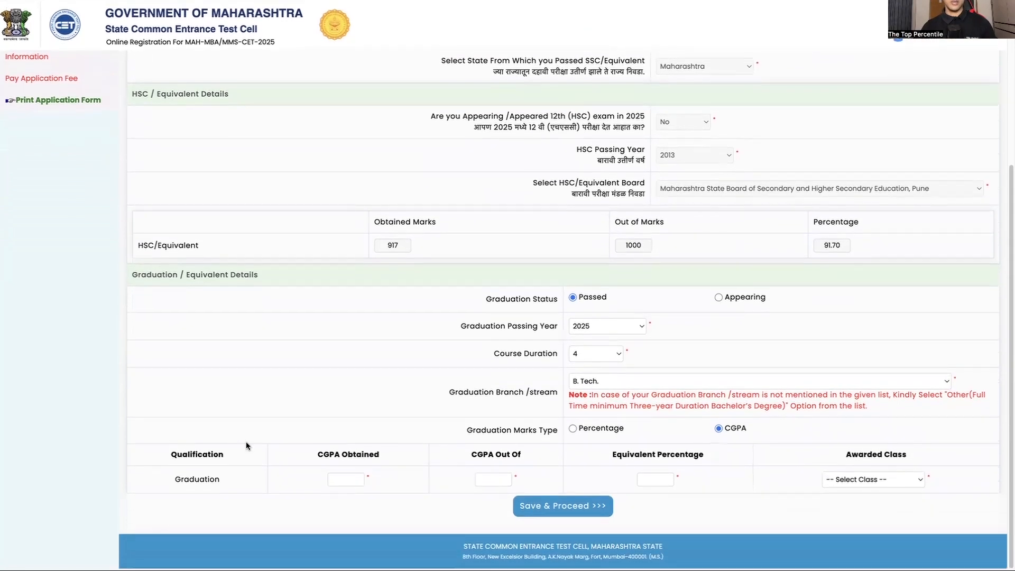
Enter the graduation CGPA as 5.72 out of 10, equivalent percentage 57.2 and awarded class Second Class, and save the qualification details
click(357, 482)
text(5.72)
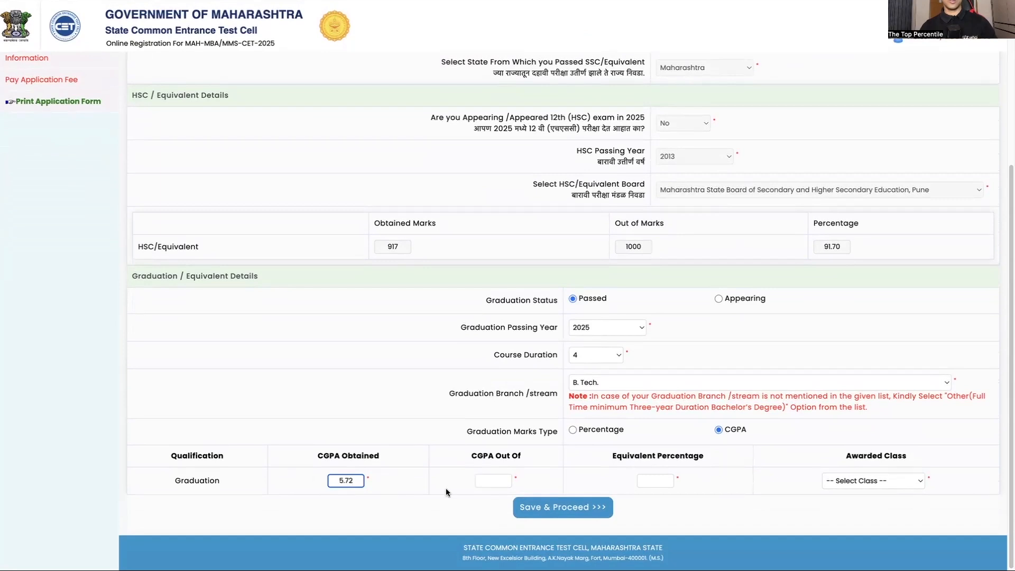
click(496, 482)
text(10)
key(Tab)
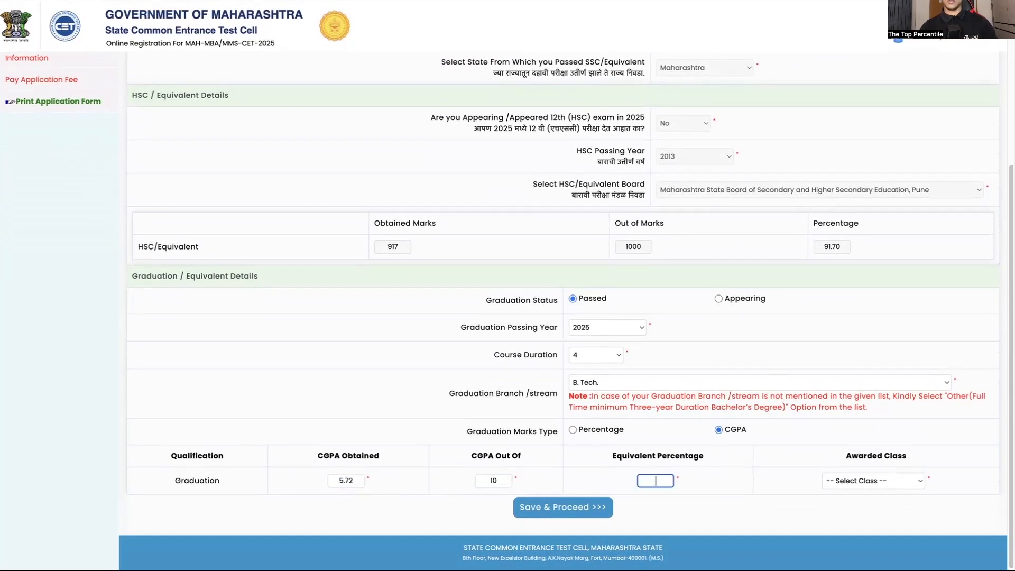
text(57.2)
click(873, 481)
click(857, 535)
scroll(568, 526, up, 1)
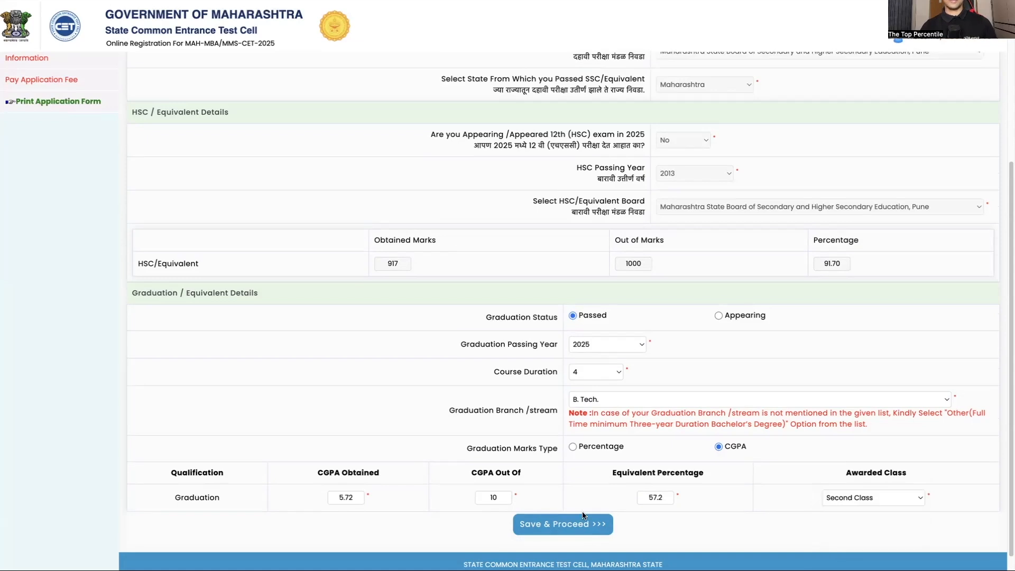
click(567, 525)
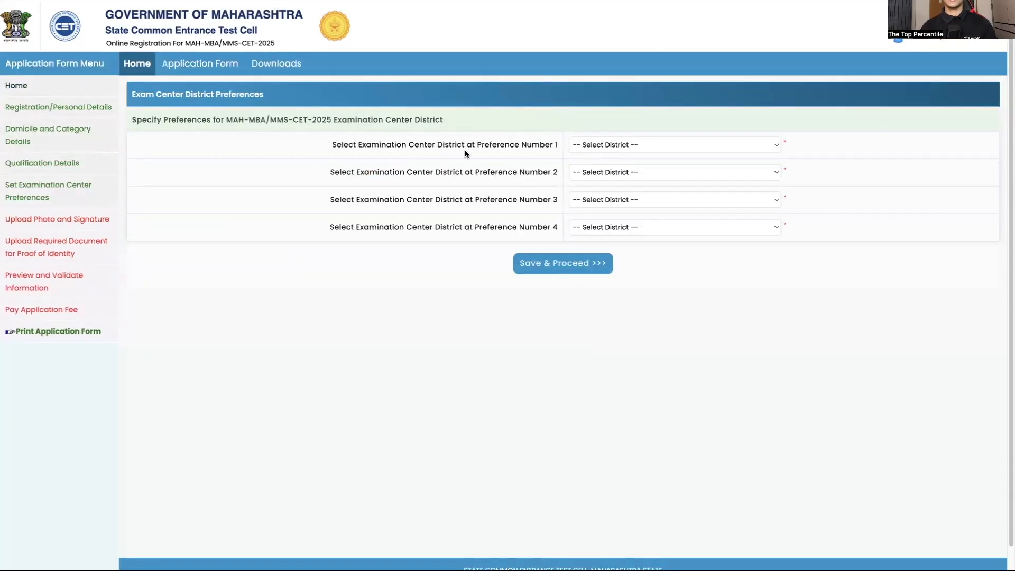
Search the district list for "pan" under examination center preference number 1
click(617, 147)
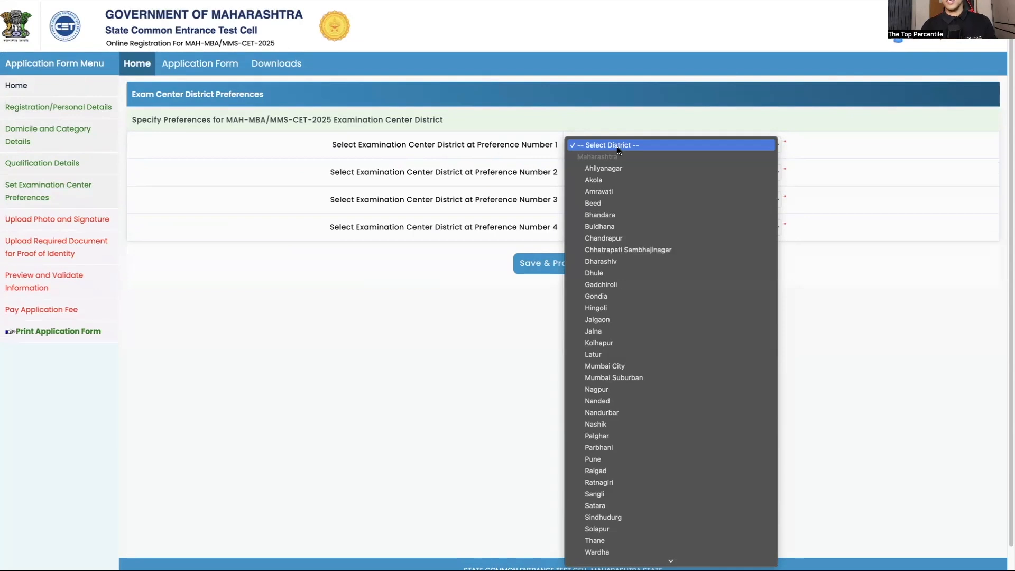
text(pan)
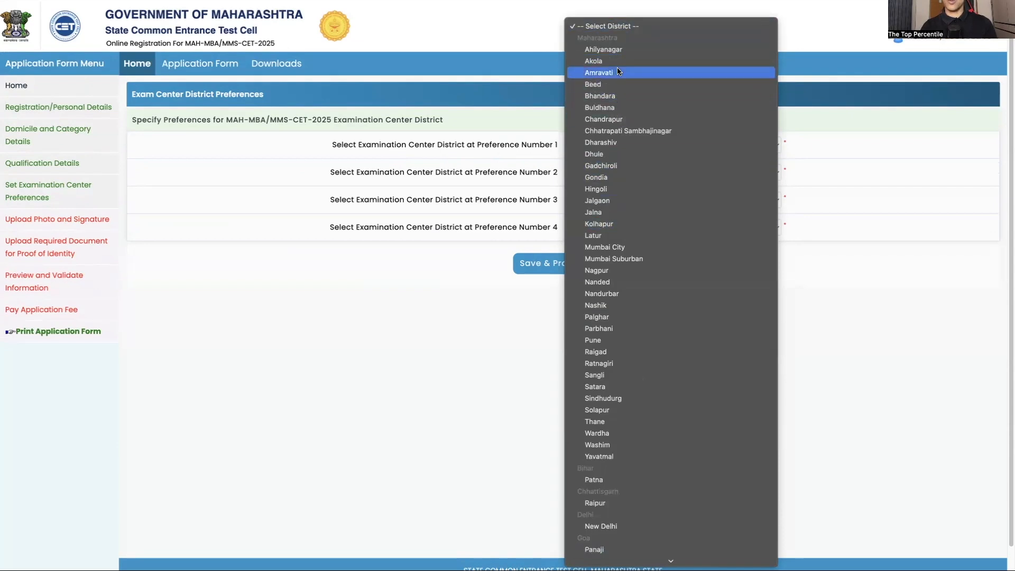
key(Home)
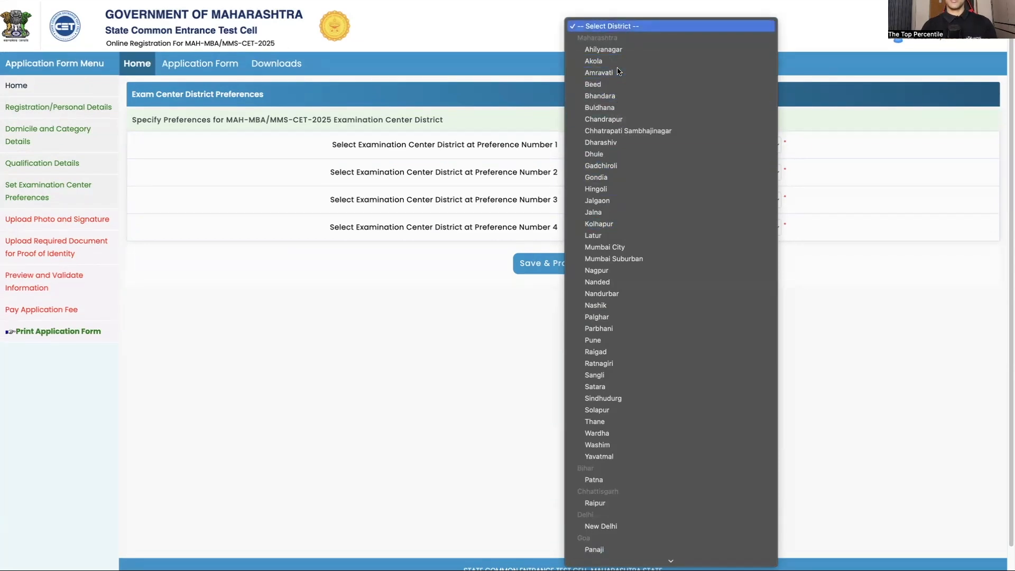
text(pan)
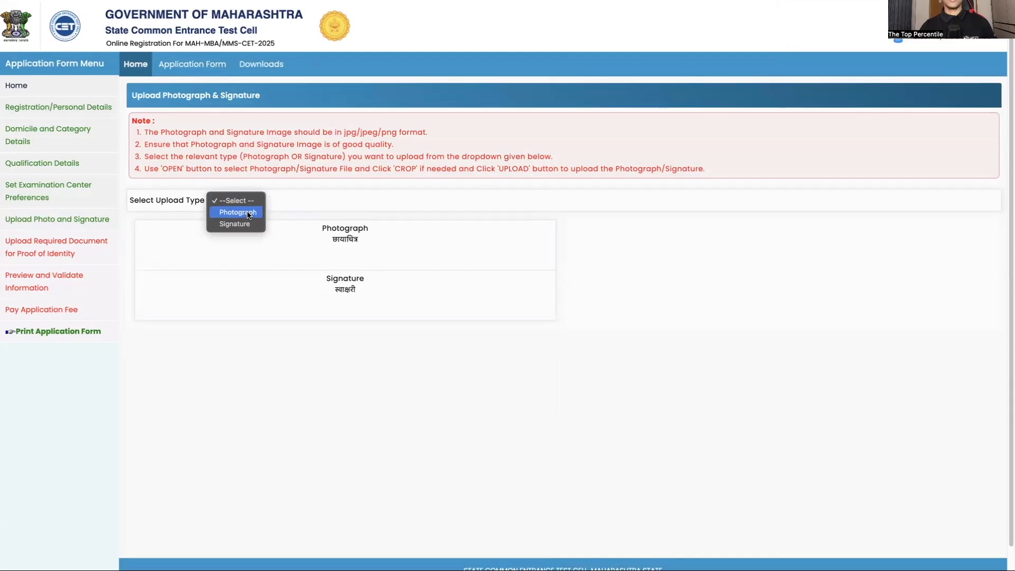
Choose Photograph as the upload type, dismiss the photo requirements notice, and upload the candidate's photograph
click(248, 212)
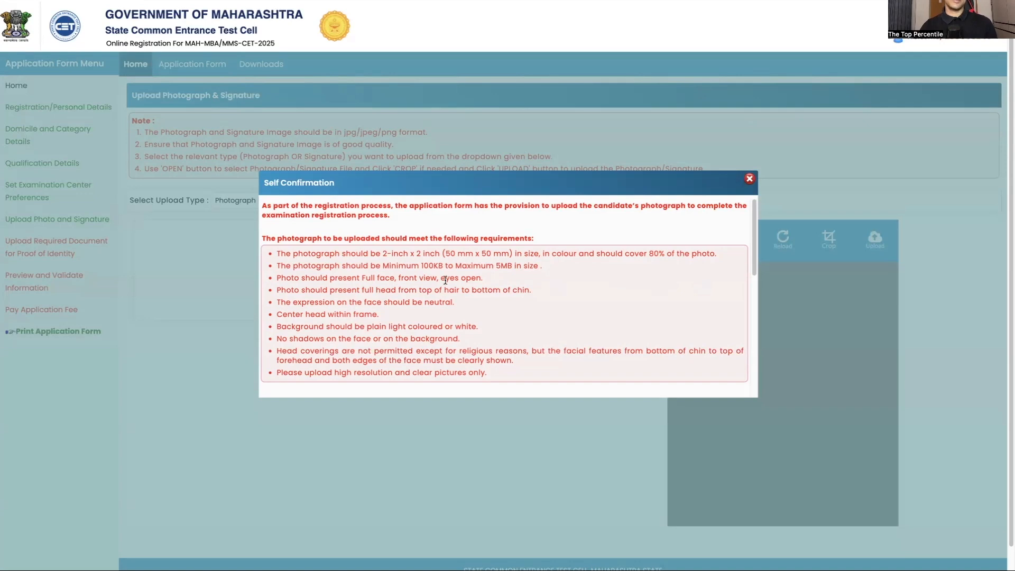
click(750, 179)
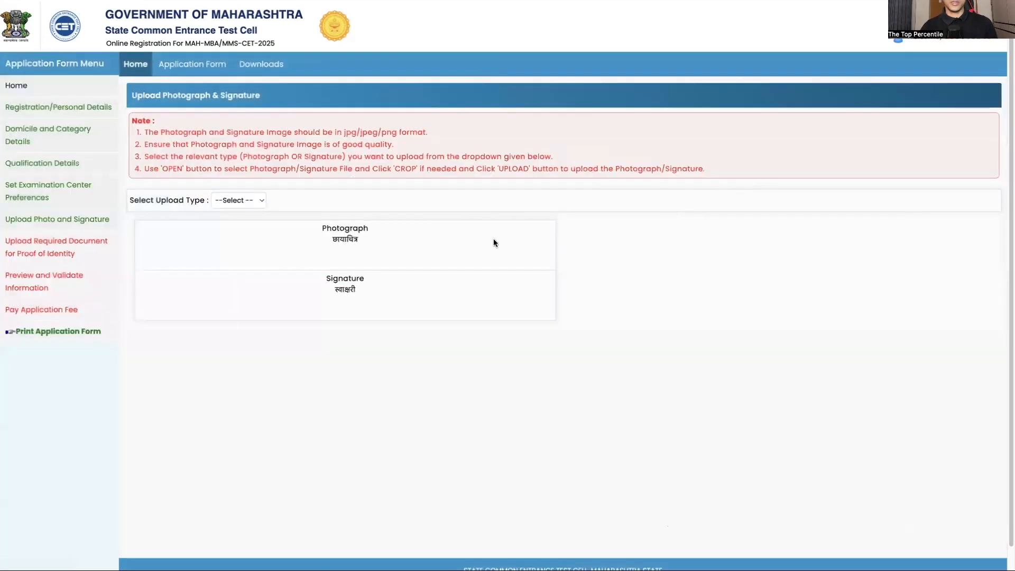
click(332, 236)
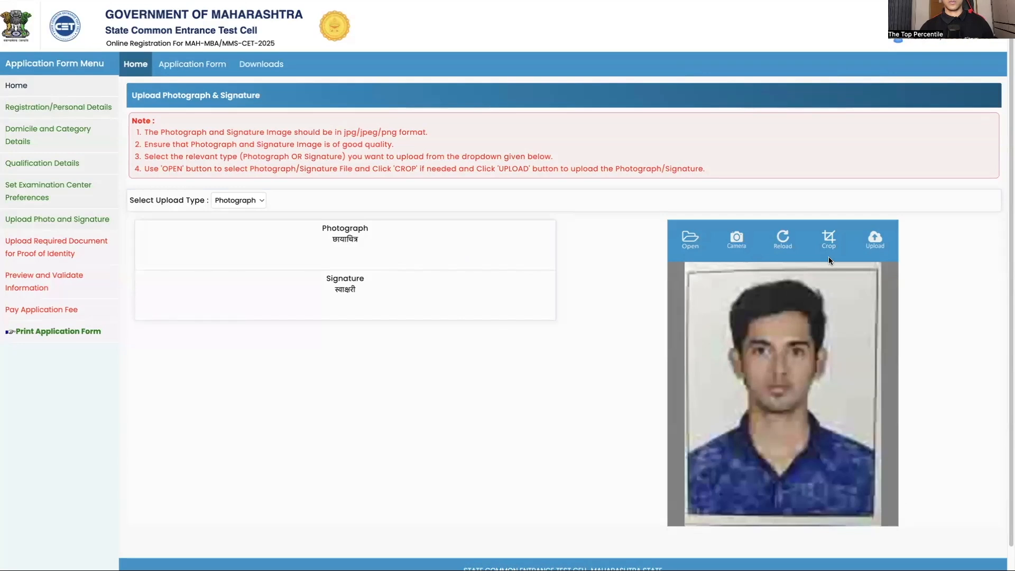
scroll(841, 222, down, 1)
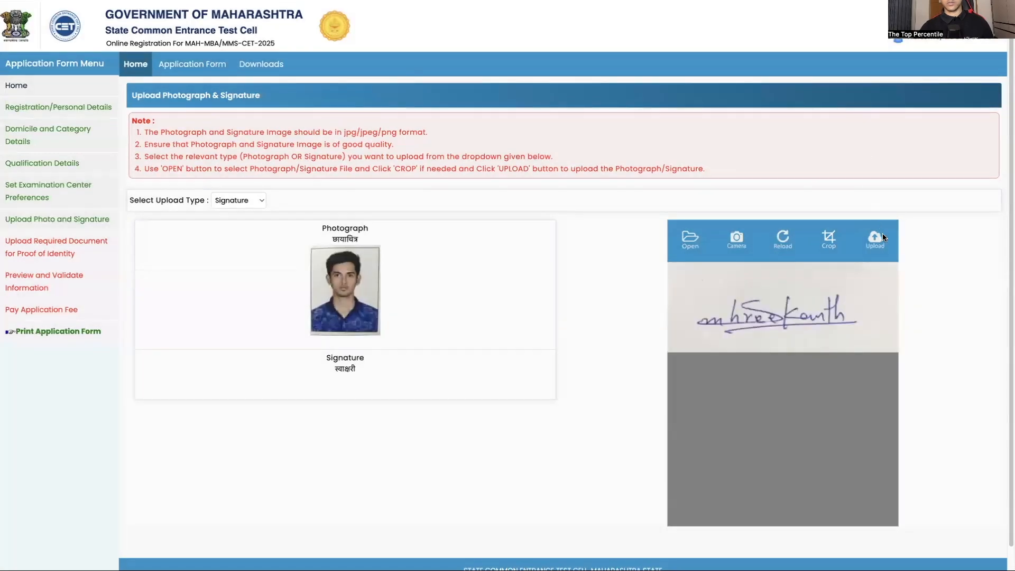
Upload the candidate's signature image and save the photograph and signature section to proceed
click(884, 233)
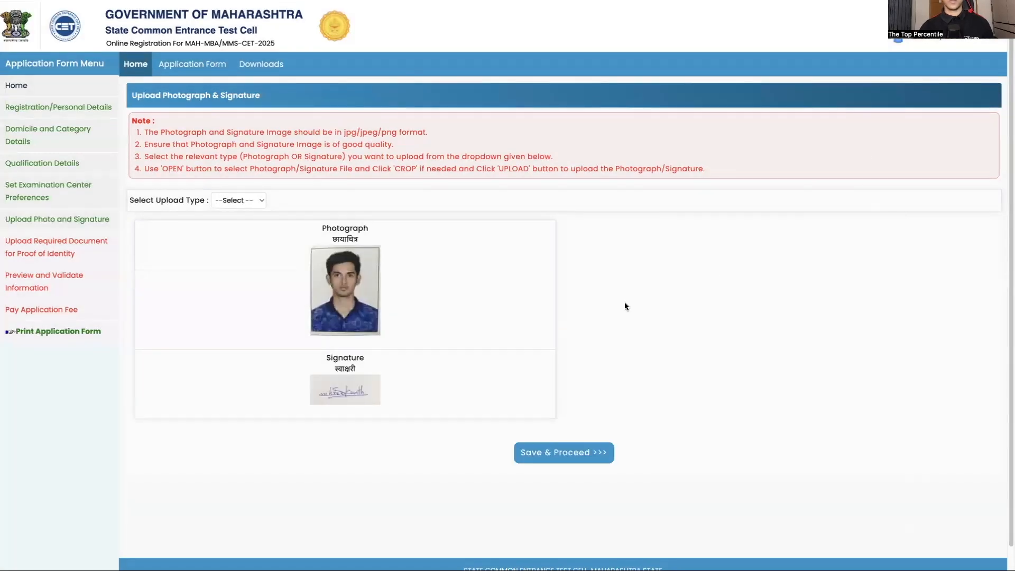
scroll(534, 475, down, 1)
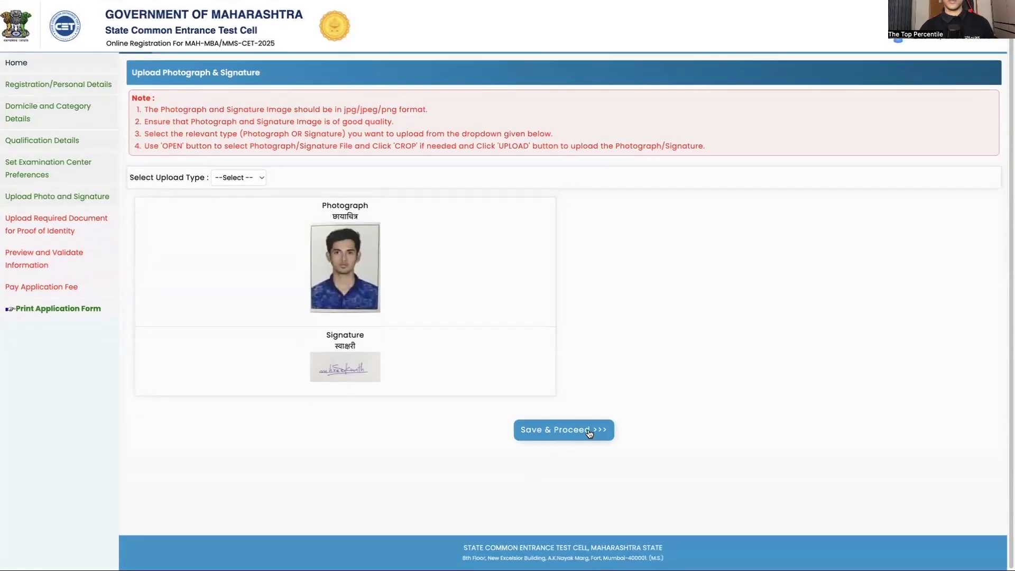
click(589, 431)
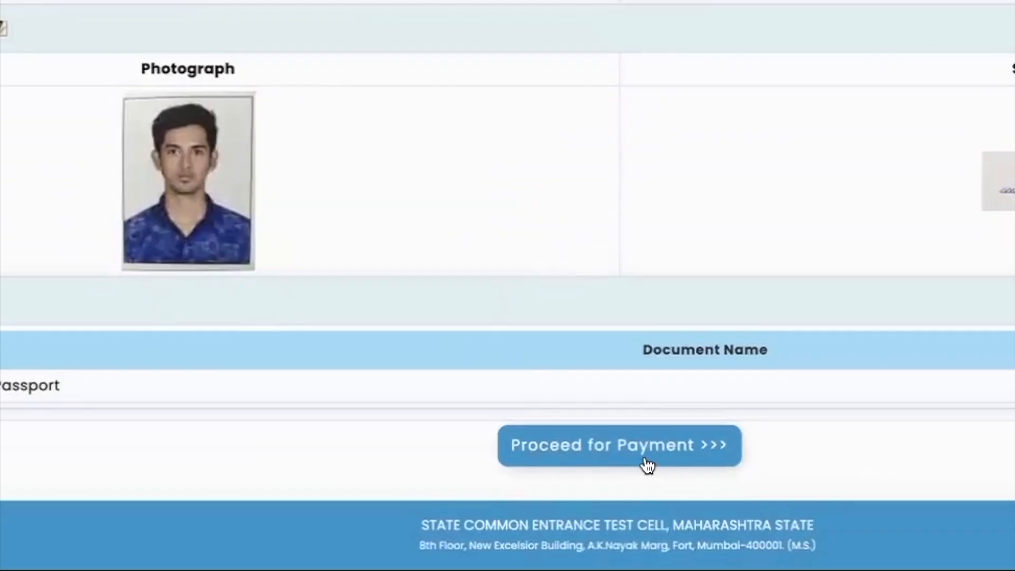
Continue to the application fee stage and proceed to the payment gateway for the online payment
click(646, 465)
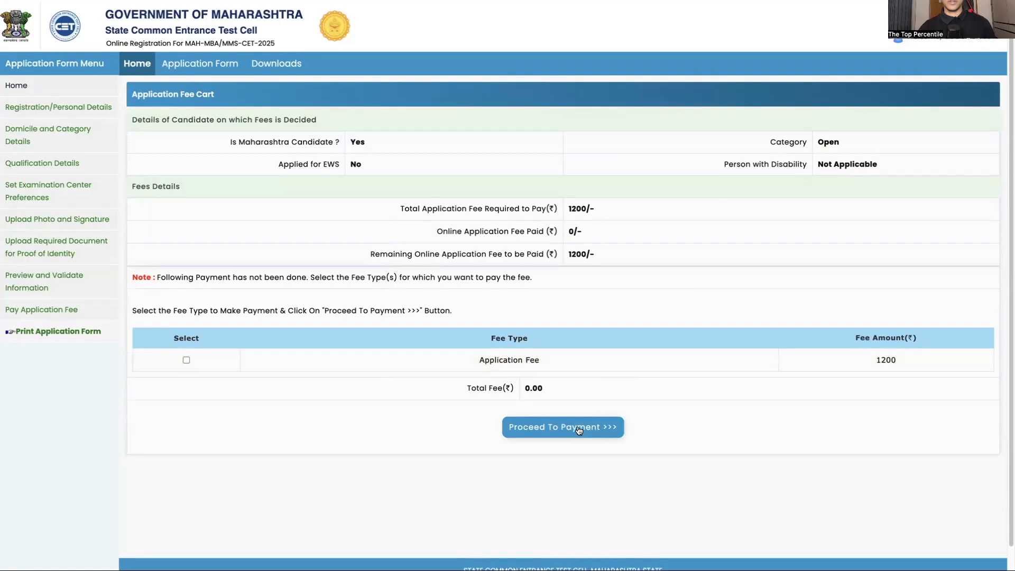
click(585, 426)
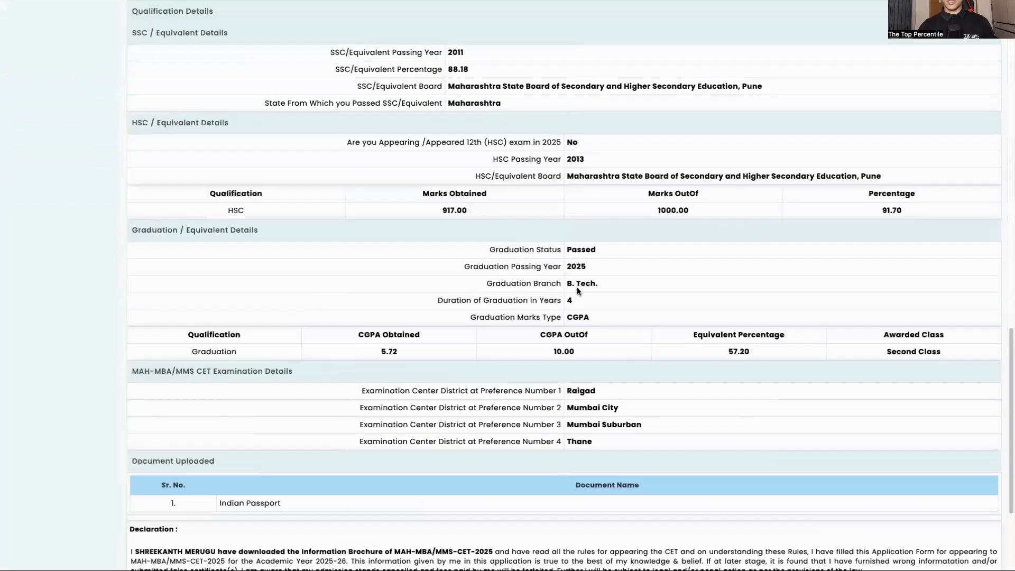
Look through the printable application form and save a copy of it from the print dialog
scroll(577, 287, down, 3)
scroll(607, 168, up, 10)
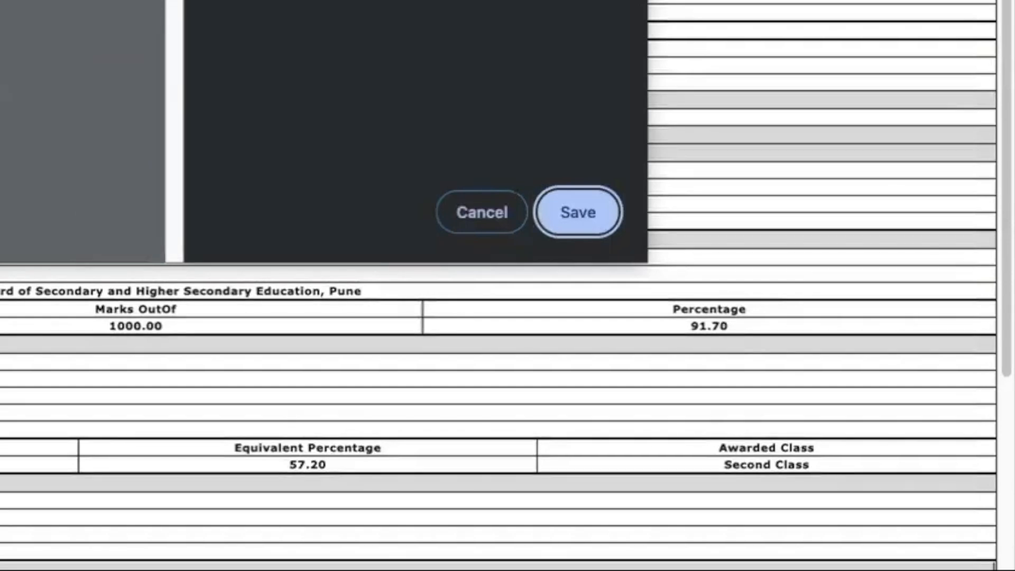
click(569, 225)
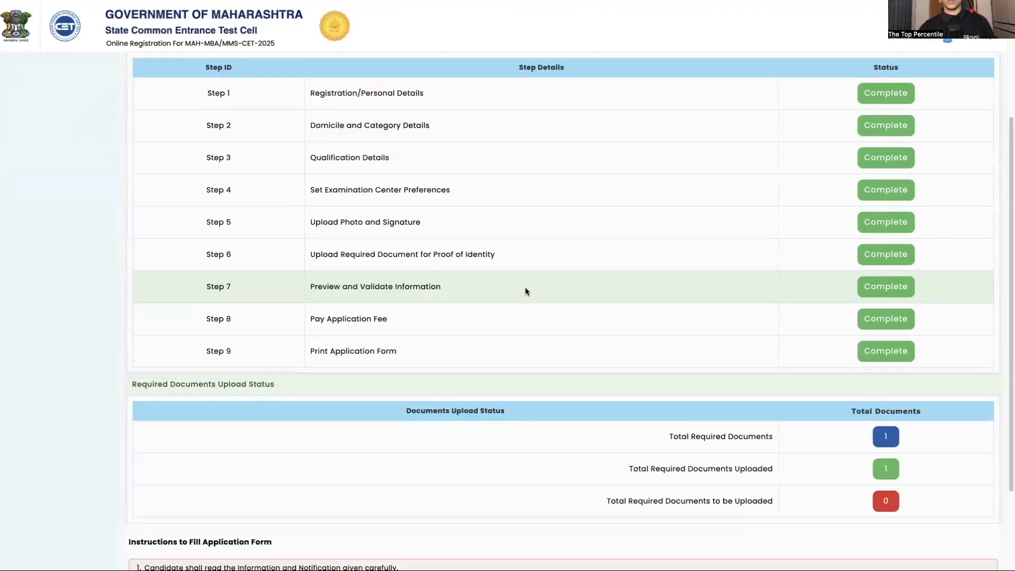
Examine the completion status of all nine application steps, the required documents upload status and the form-filling instructions
scroll(525, 288, down, 2)
scroll(525, 287, down, 2)
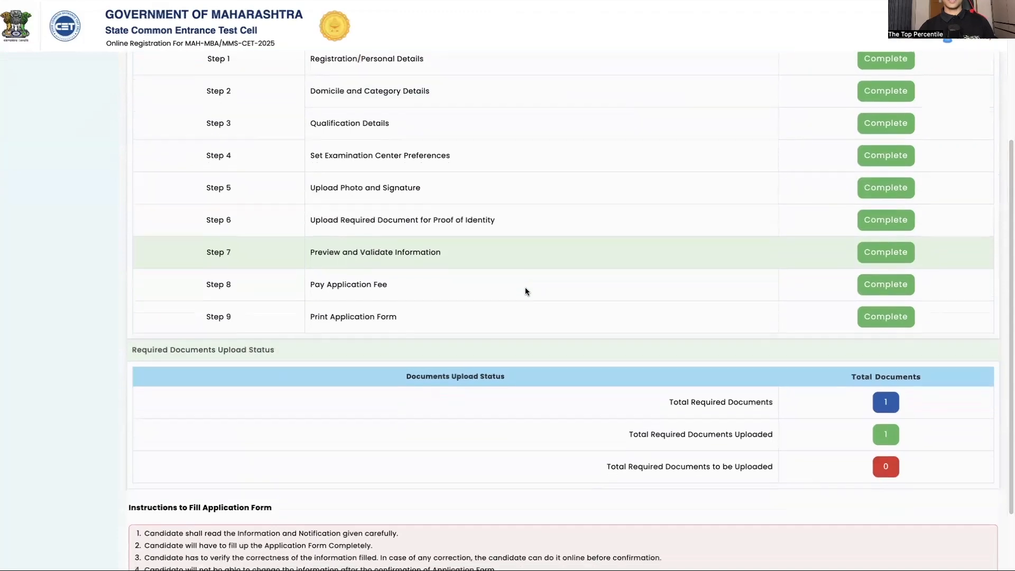
scroll(525, 287, up, 5)
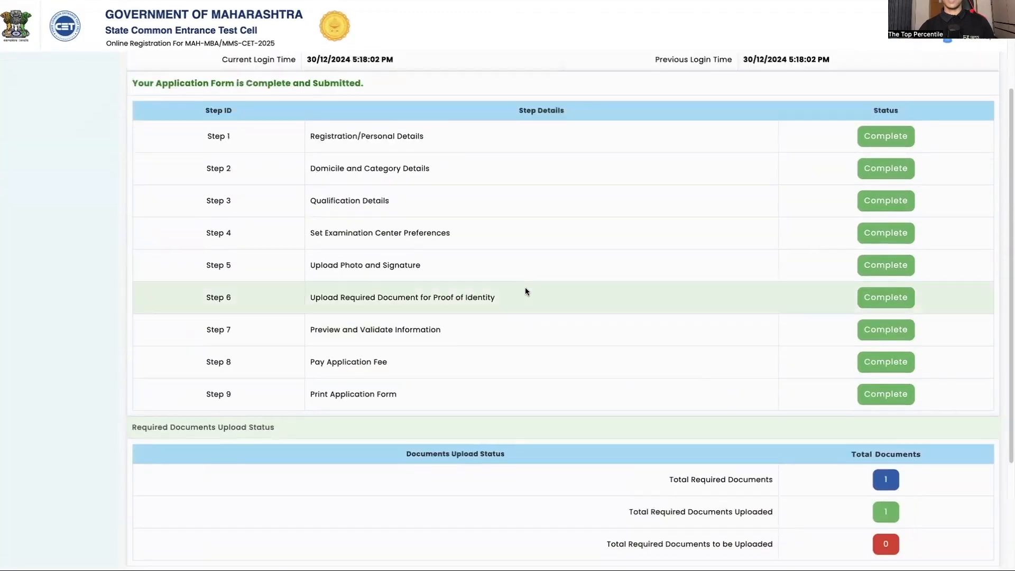
scroll(525, 287, down, 3)
scroll(525, 290, down, 3)
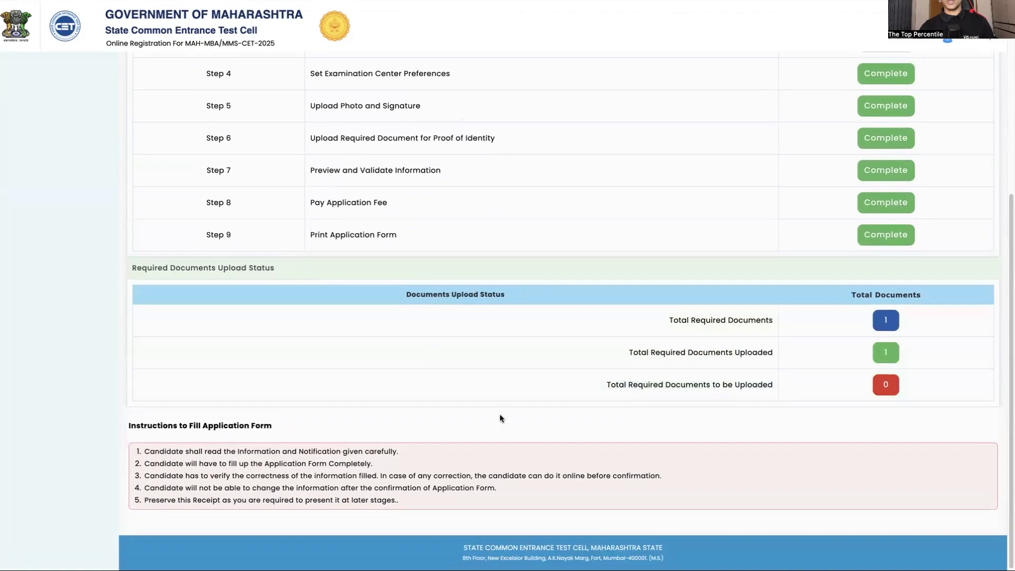
scroll(500, 426, up, 4)
scroll(500, 426, up, 2)
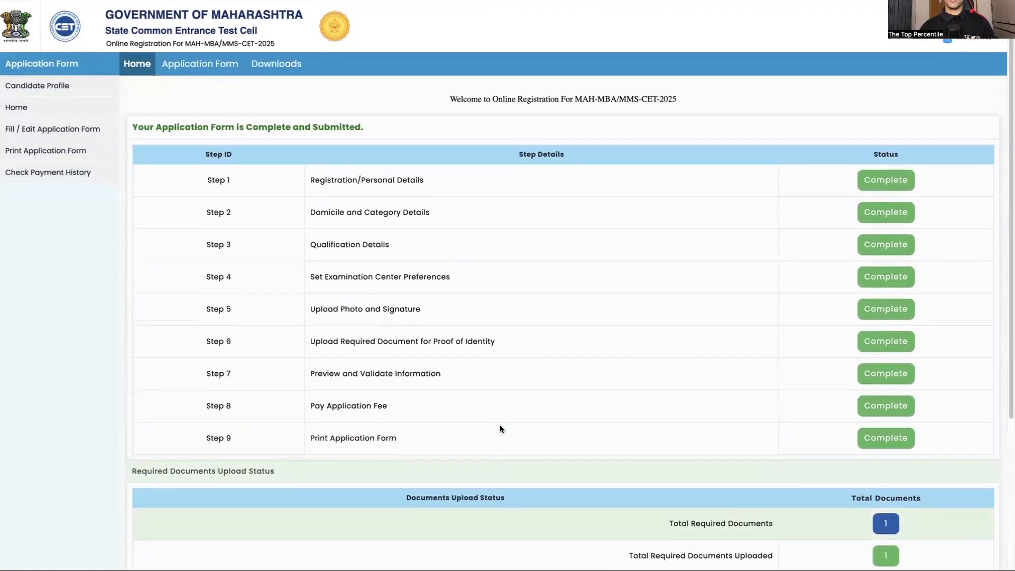
scroll(500, 426, down, 2)
scroll(500, 425, up, 3)
scroll(500, 428, down, 1)
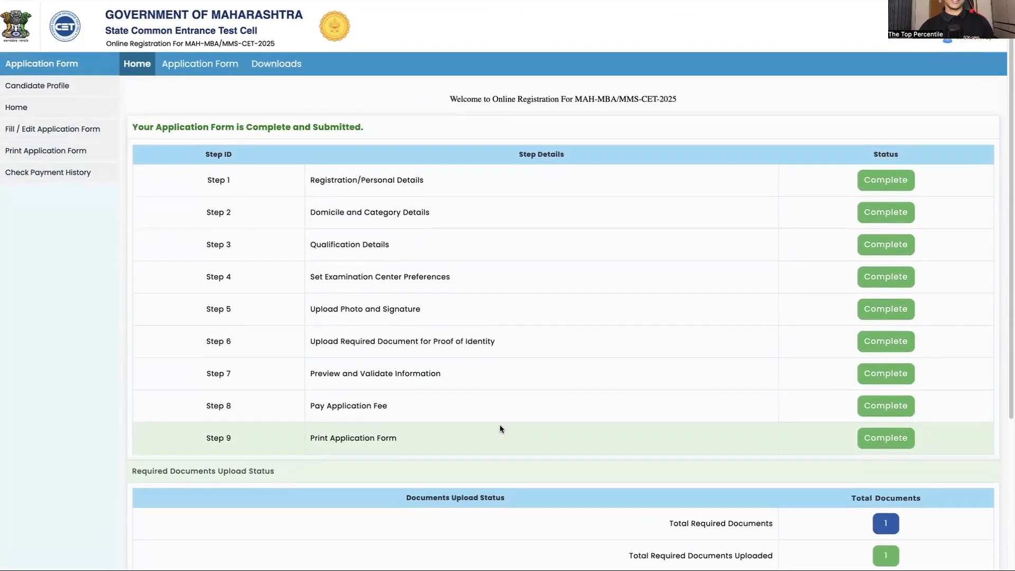